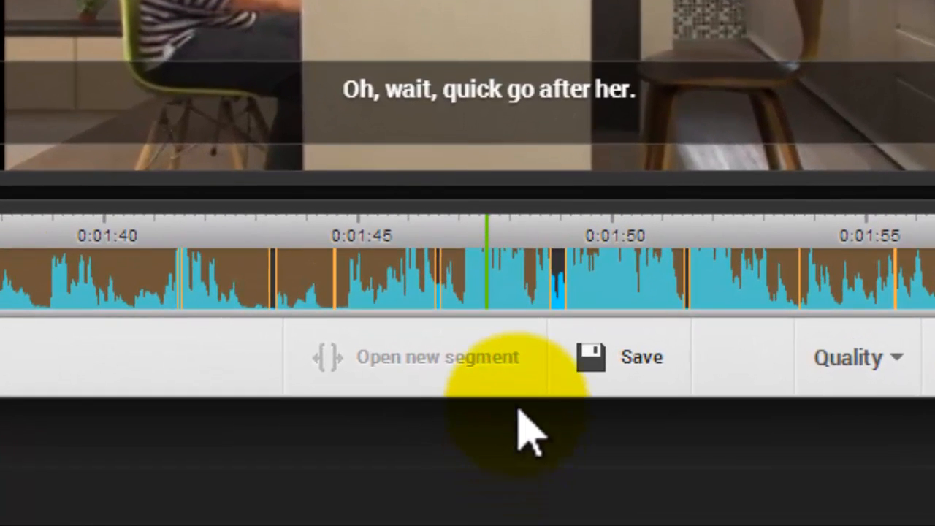
Step: Select the "I need to go home to get it." segment on the timeline to examine its segment options
left_click(536, 360)
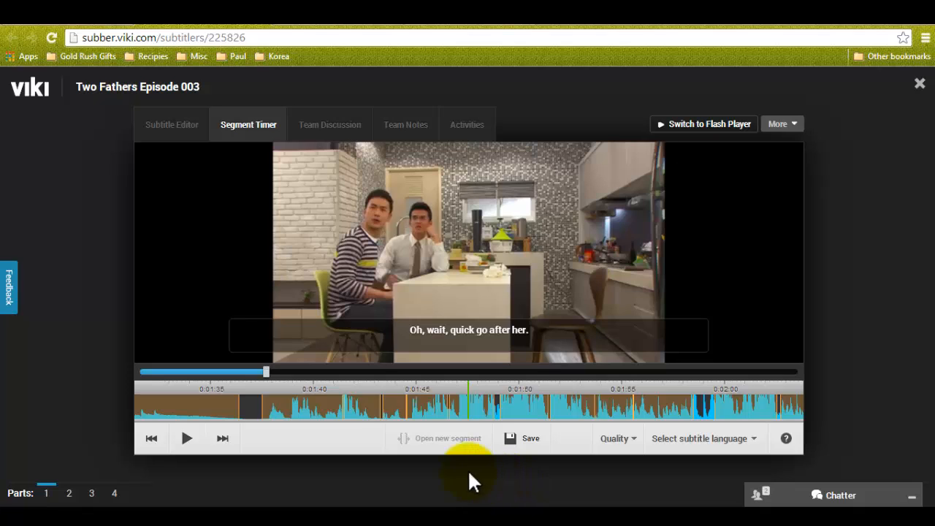
left_click(428, 411)
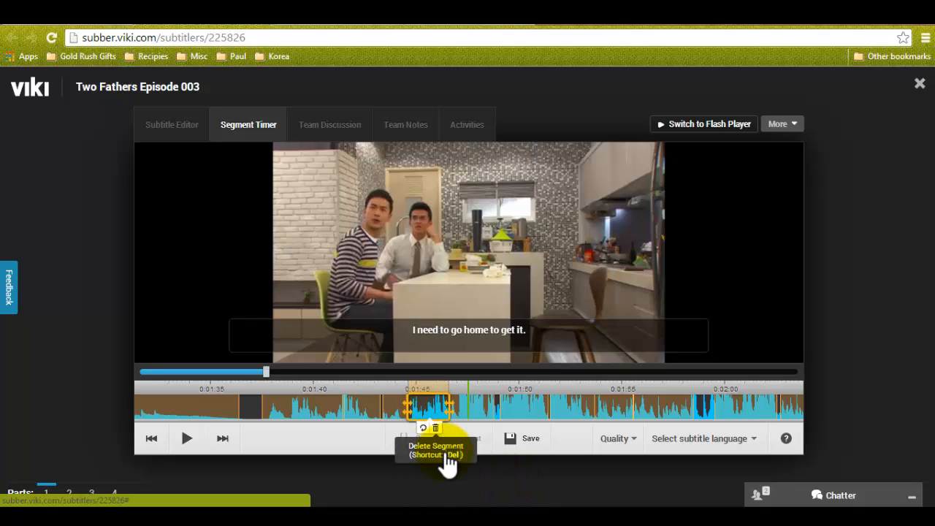
left_click(446, 456)
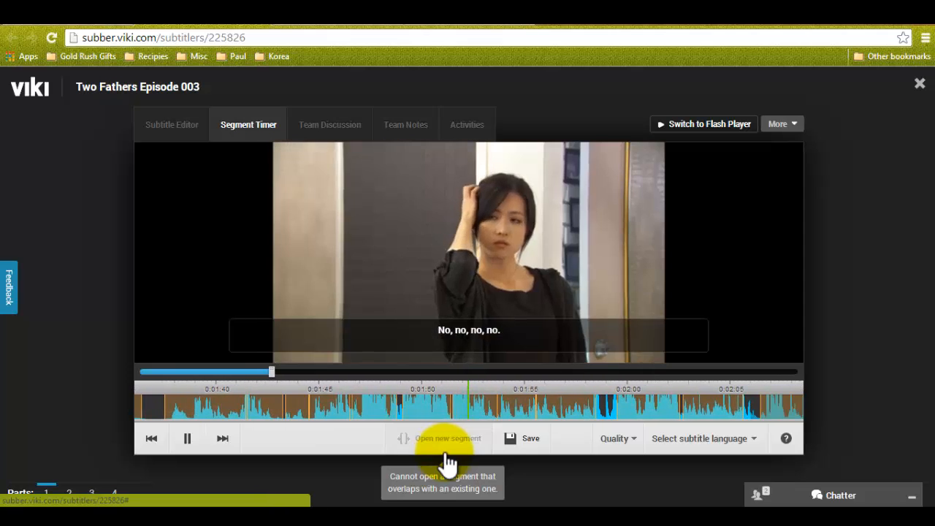
Step: Pause the video and step the playhead back to about 0:01:50
key("space")
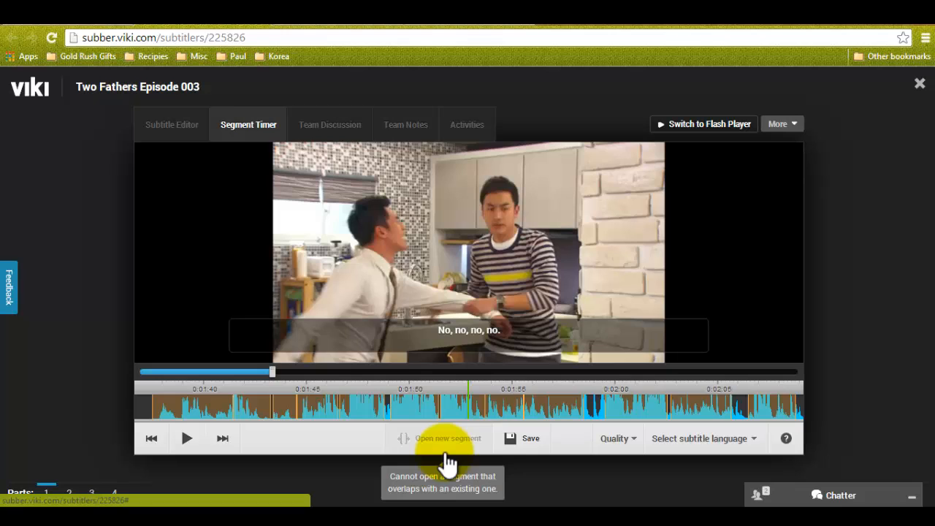
key("Left")
key("Left")
key("Left")
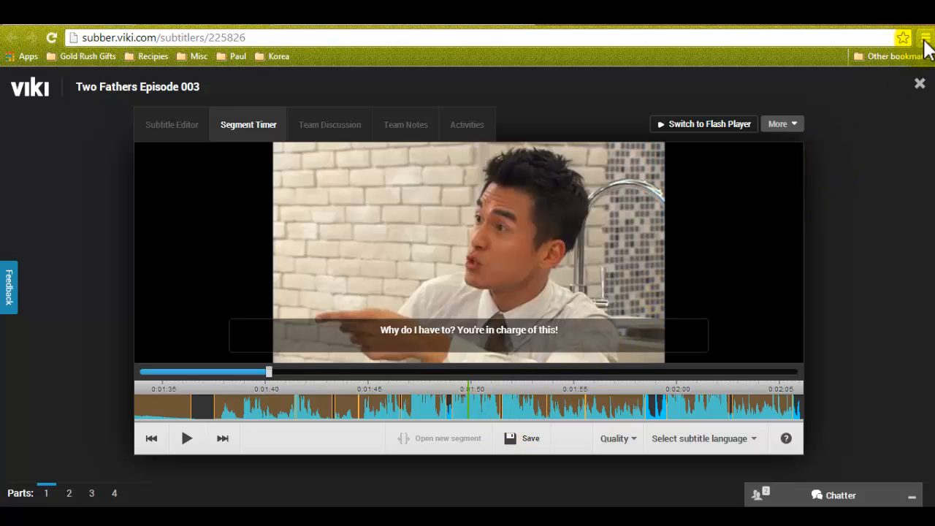
Step: Enlarge the browser page zoom one level above 175% so the segment timeline is easier to work on
left_click(924, 38)
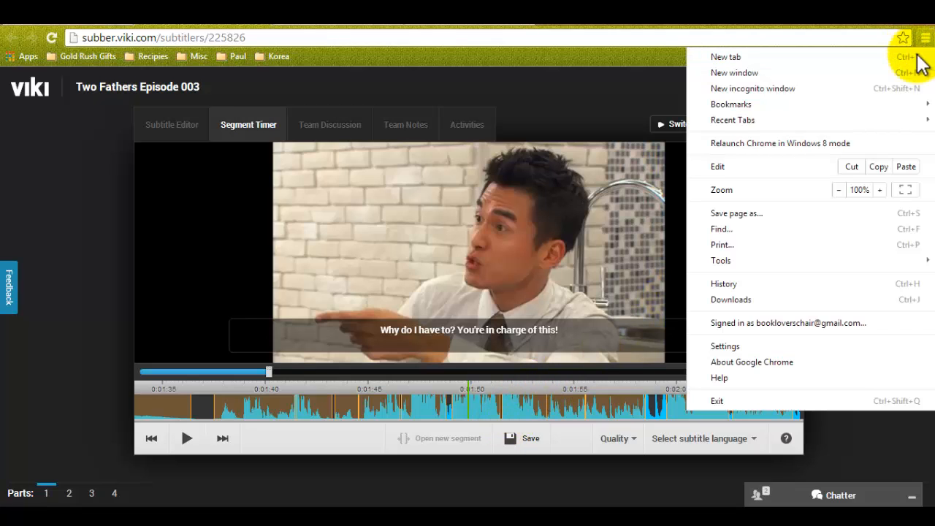
left_click(879, 190)
left_click(879, 190)
left_click(879, 190)
left_click(879, 190)
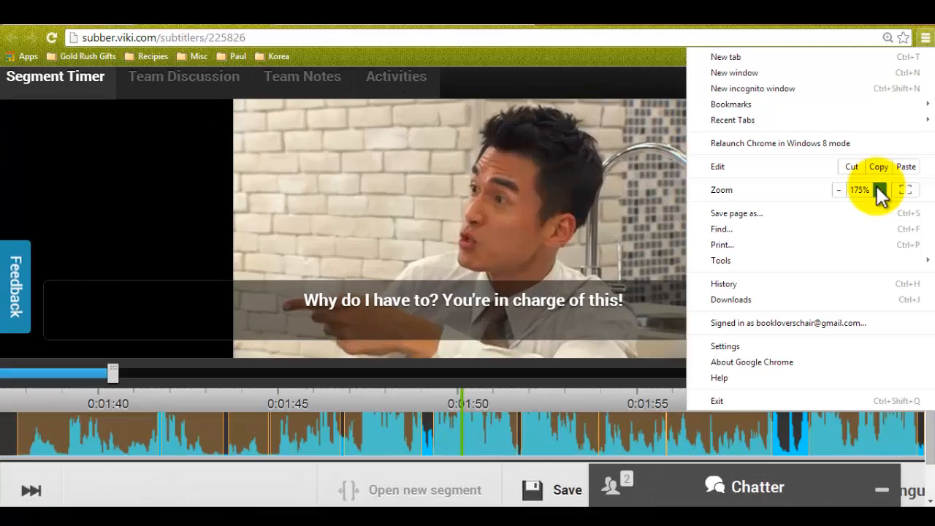
left_click(879, 190)
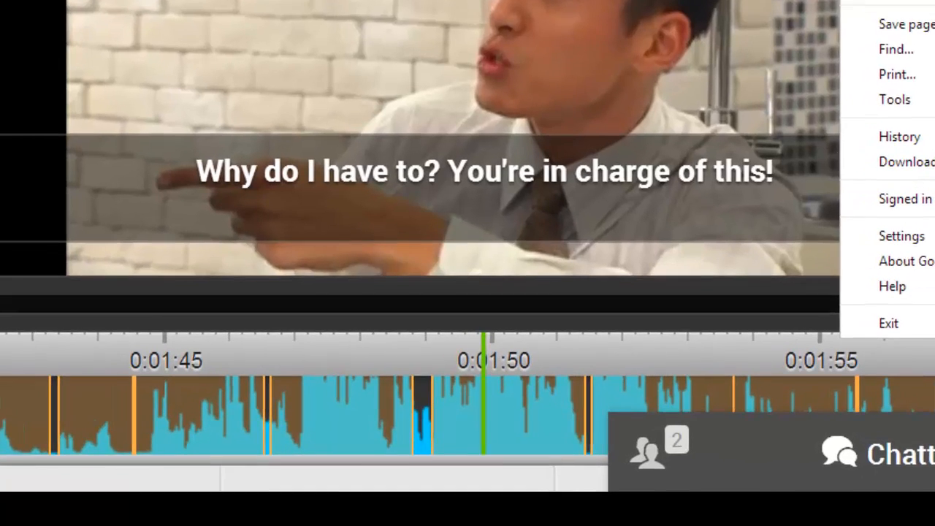
key("Escape")
scroll(468, 263, "down", 3)
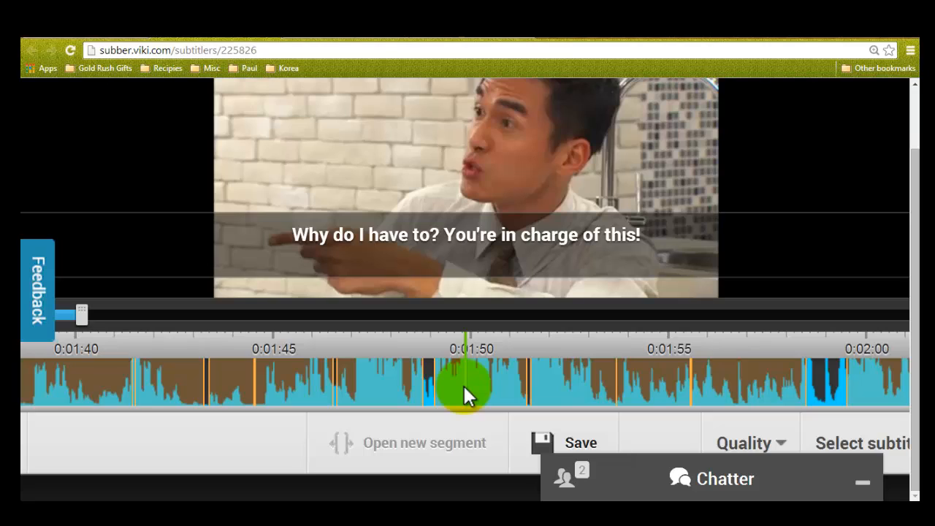
Step: Move the start of the "Why do I have to? You're in charge of this!" segment earlier and back, joining it to the previous segment
left_click(495, 376)
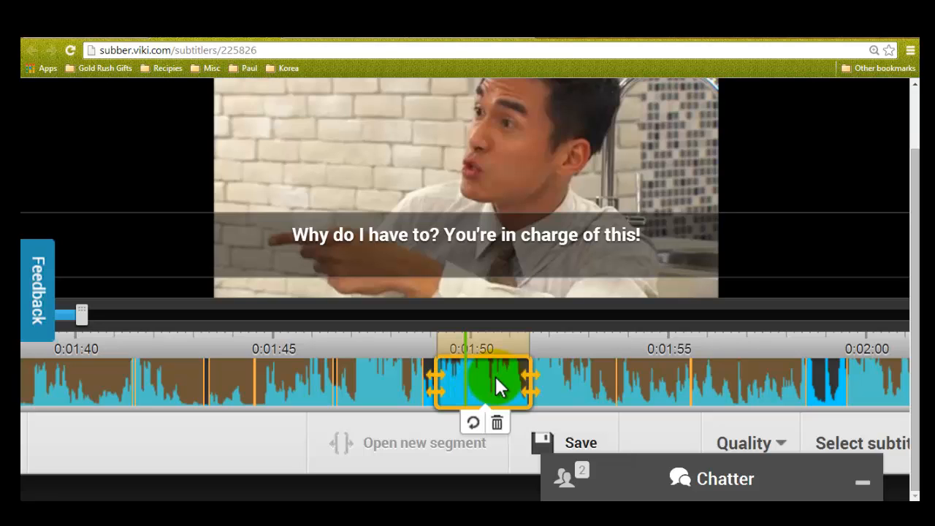
key("Left")
key("Left")
key("Left")
key("Left")
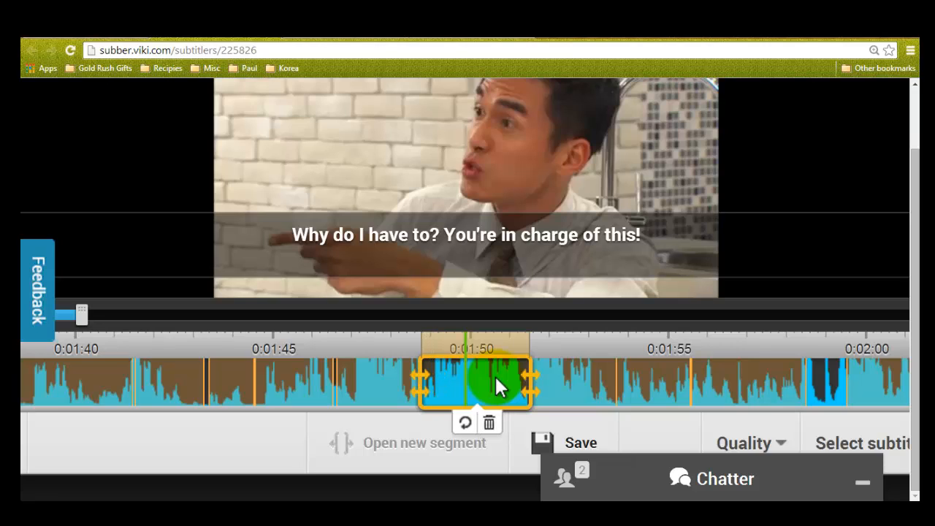
key("Right")
key("Right")
key("Right")
key("Right")
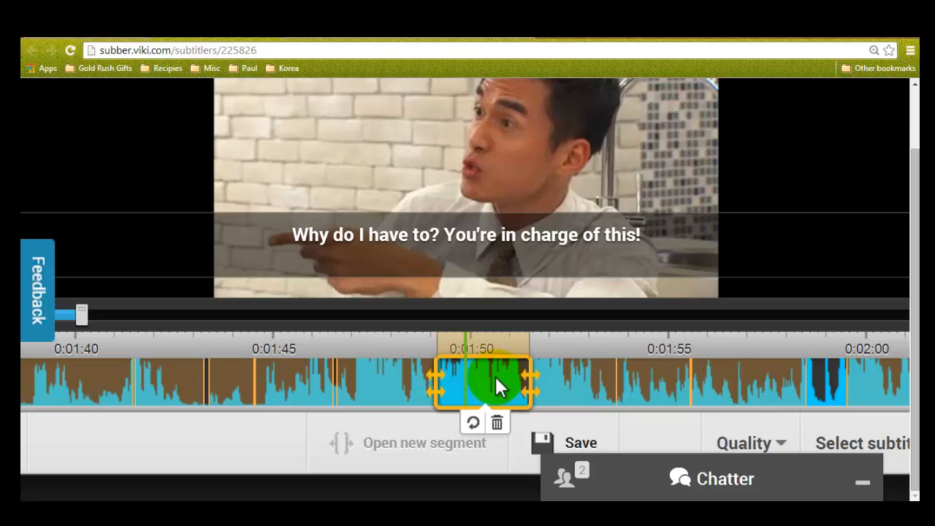
Step: Move the end of the "Why do I have to? You're in charge of this!" segment later and back, closing the gap after it
key("shift+Right")
key("shift+Right")
key("shift+Right")
key("shift+Right")
key("shift+Left")
key("shift+Left")
key("shift+Left")
key("shift+Left")
Step: Shift the start of the "Oh, wait, quick go after her." segment earlier and back to close the gap before it
left_click_drag(491, 374, 396, 372)
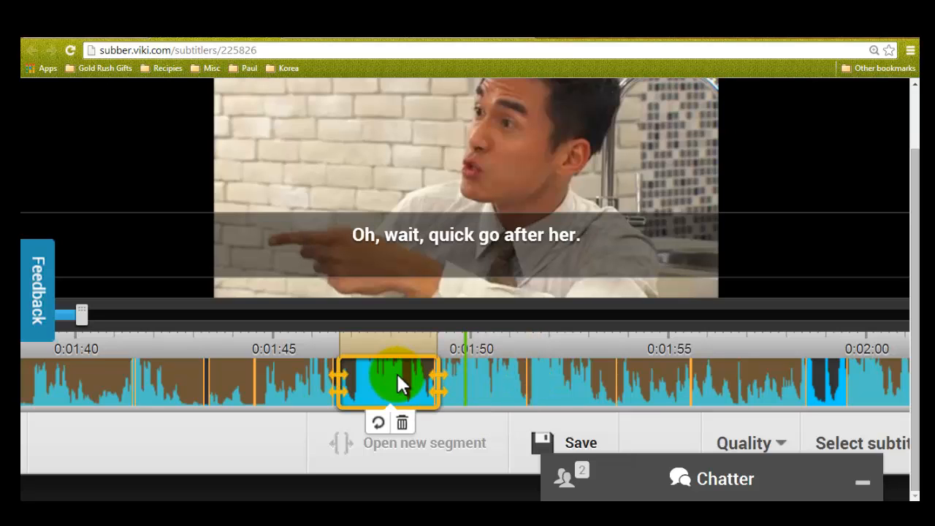
key("ctrl+Left")
key("ctrl+Left")
key("ctrl+Left")
key("ctrl+Left")
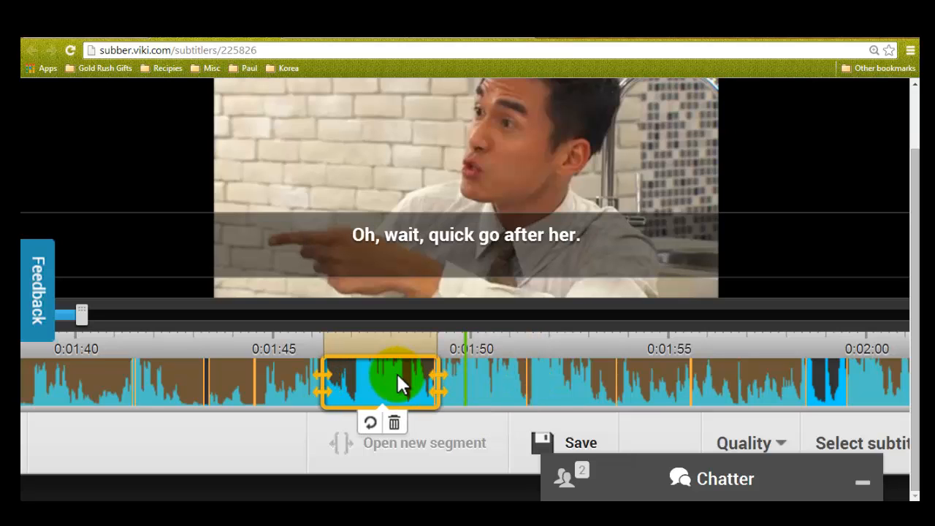
key("ctrl+Right")
key("ctrl+Right")
key("ctrl+Right")
key("ctrl+Right")
Step: Extend the end of the "Oh, wait, quick go after her." segment slightly, then return it to its original position
key("shift+Right")
key("shift+Right")
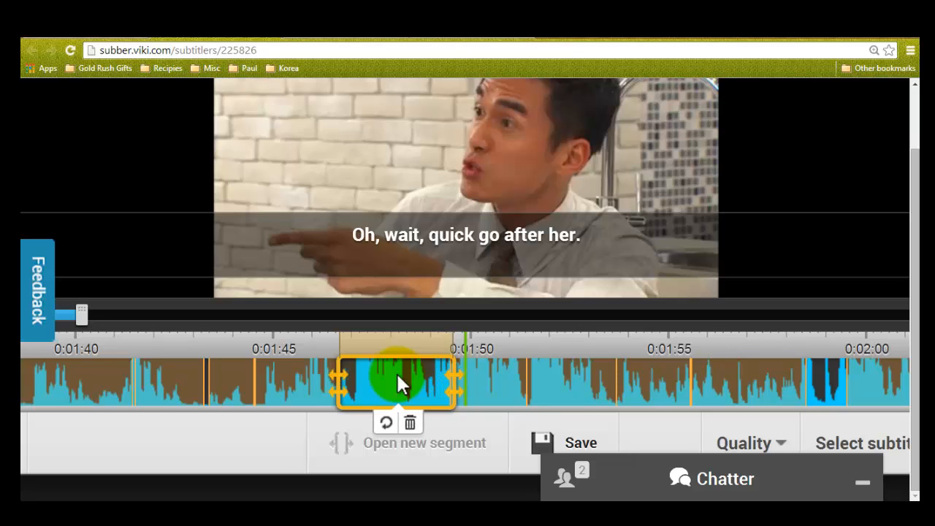
key("shift+Left")
key("shift+Left")
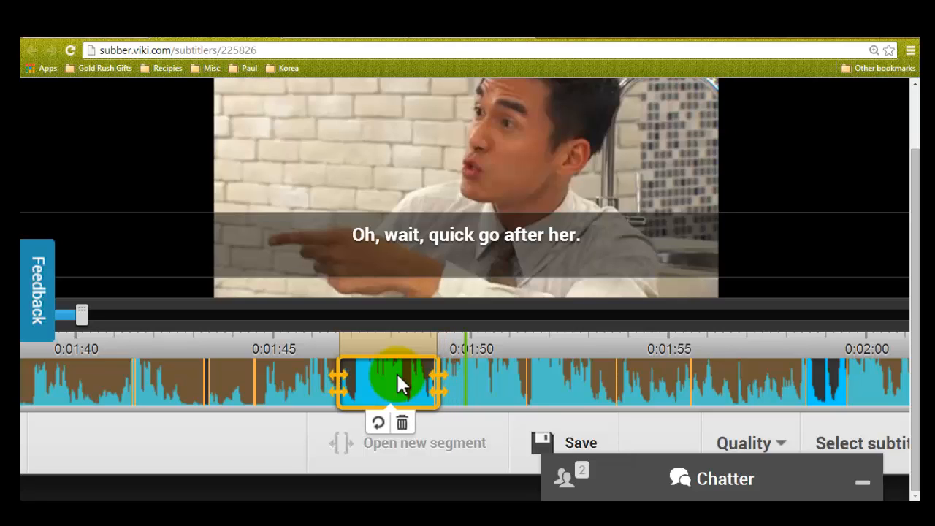
Step: Adjust the start of the "Money?" segment to close the gap before it, and play on to about 0:01:52
left_click(228, 378)
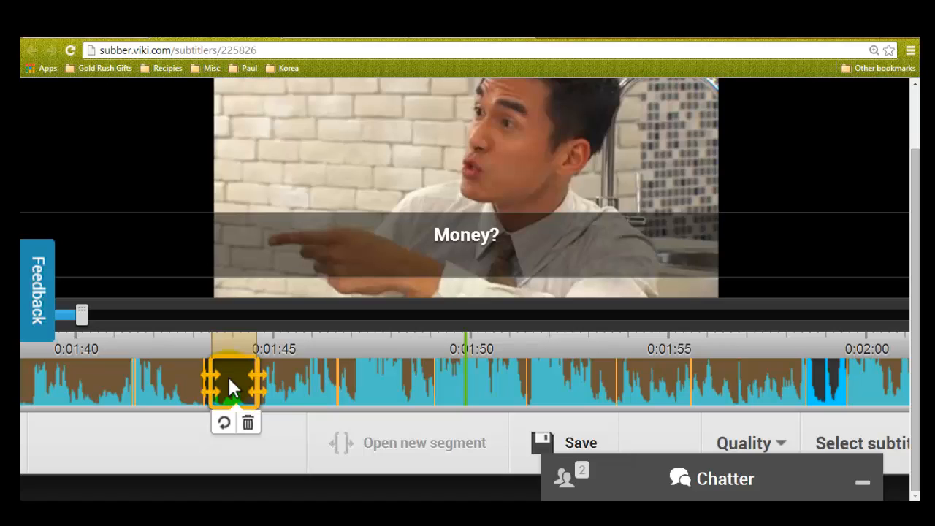
key("ctrl+Right")
key("ctrl+Right")
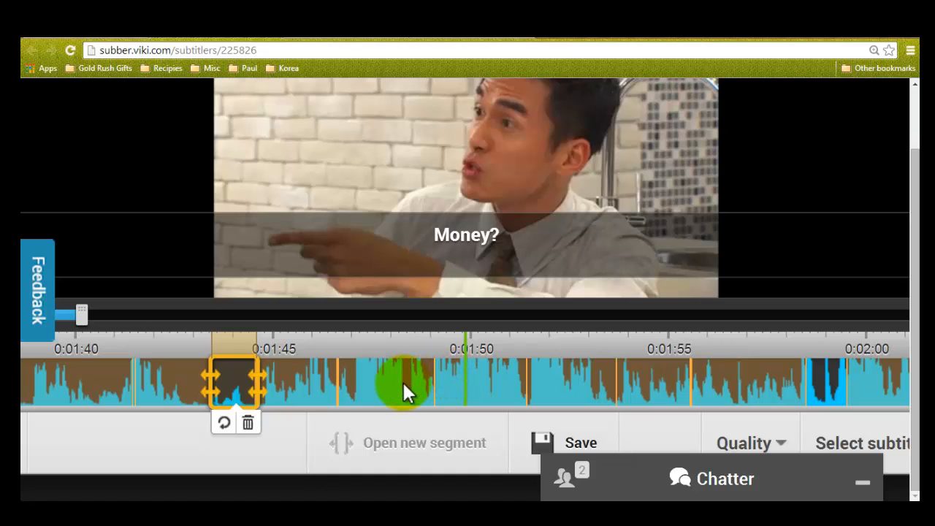
key("r")
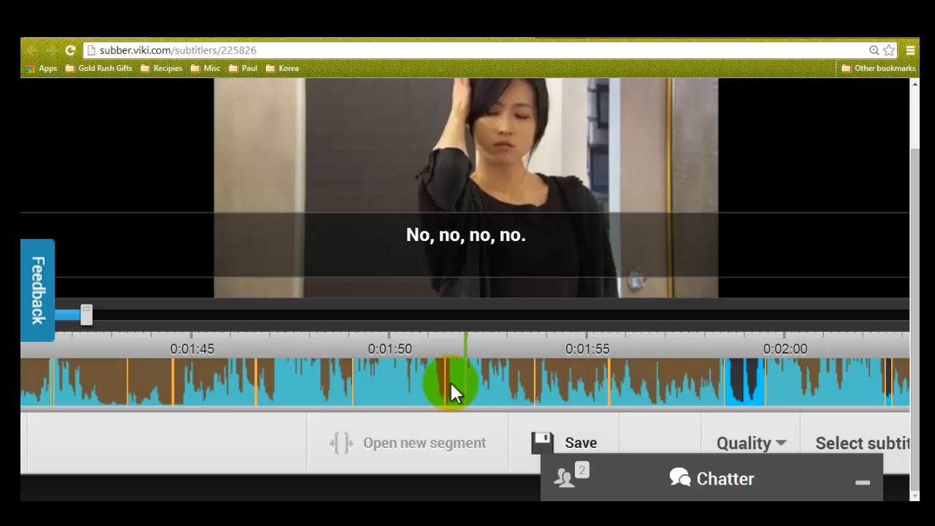
Step: Shorten the "No, no, no, no." segment by pulling its end back to about 0:01:53.6
left_click(485, 377)
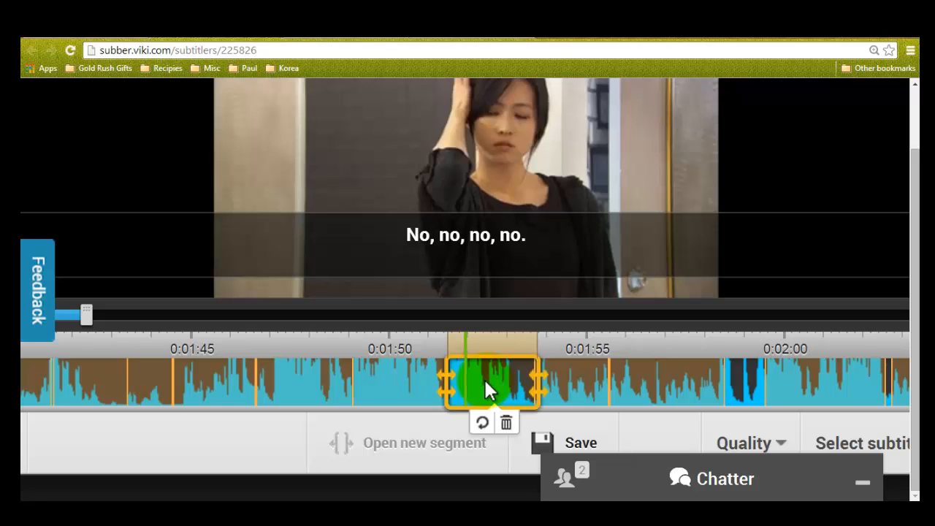
mouse_move(447, 380)
left_mouse_down()
mouse_move(463, 379)
mouse_move(446, 380)
left_mouse_up()
mouse_move(545, 380)
left_mouse_down()
mouse_move(512, 380)
mouse_move(532, 380)
left_mouse_up()
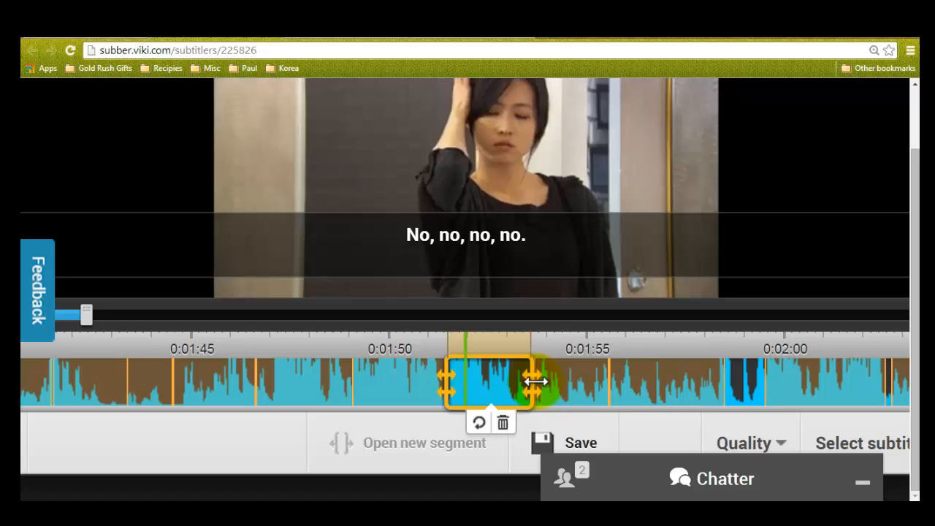
Step: Reselect the "No, no, no, no." segment and fine-tune its end point to about 0:01:53.6
left_click(390, 376)
left_click(299, 371)
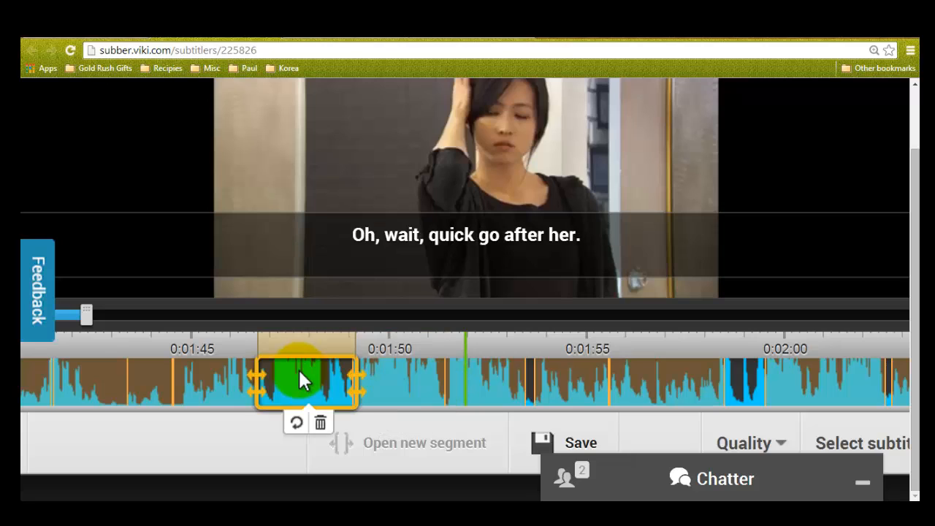
left_click(475, 369)
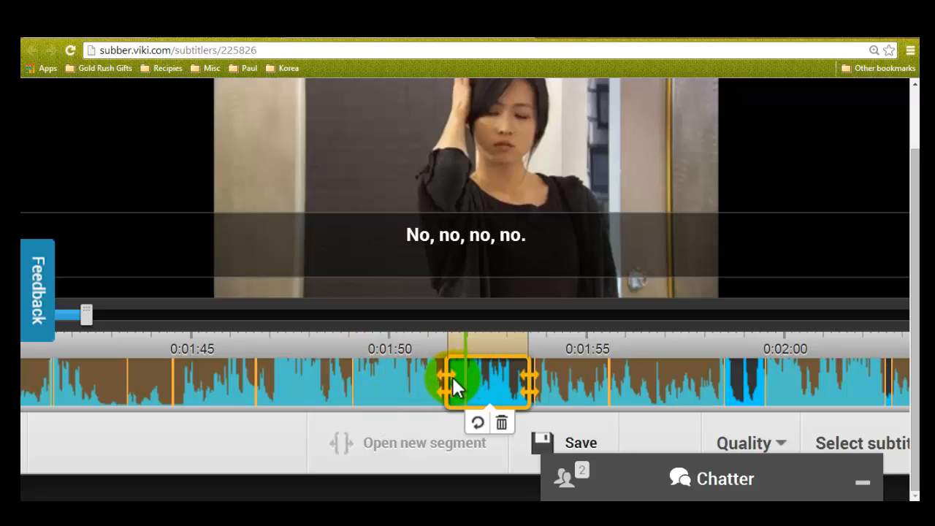
left_click_drag(533, 385, 531, 385)
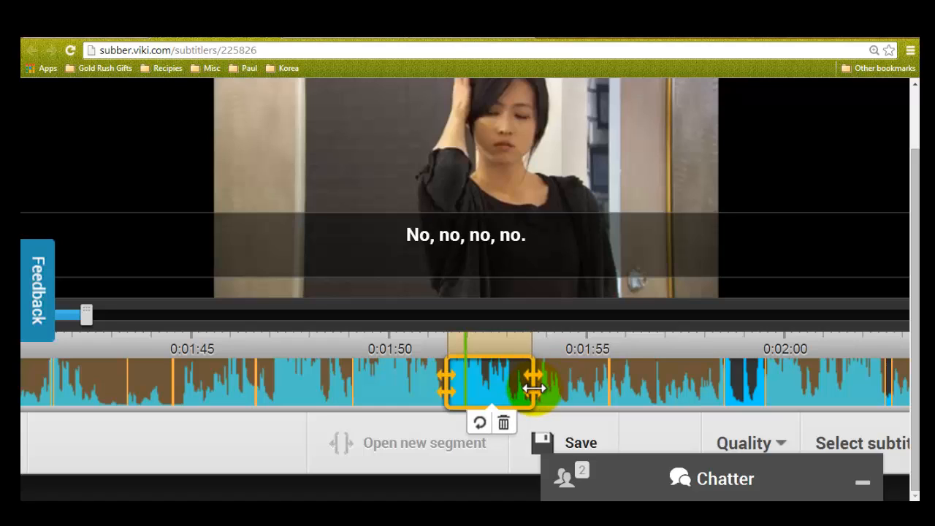
Step: Select the "Why do I have to? You're in charge of this!" segment and reset the browser page to its default zoom
left_click(364, 381)
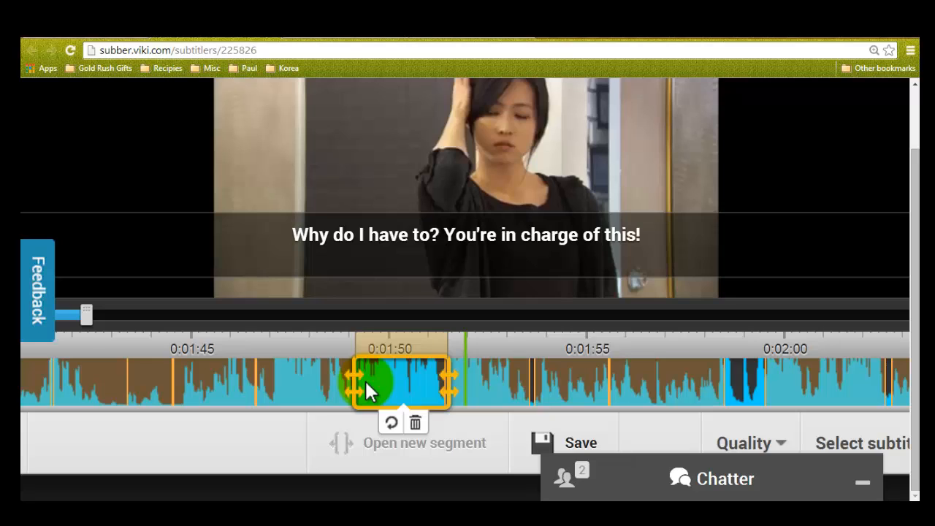
left_click(873, 50)
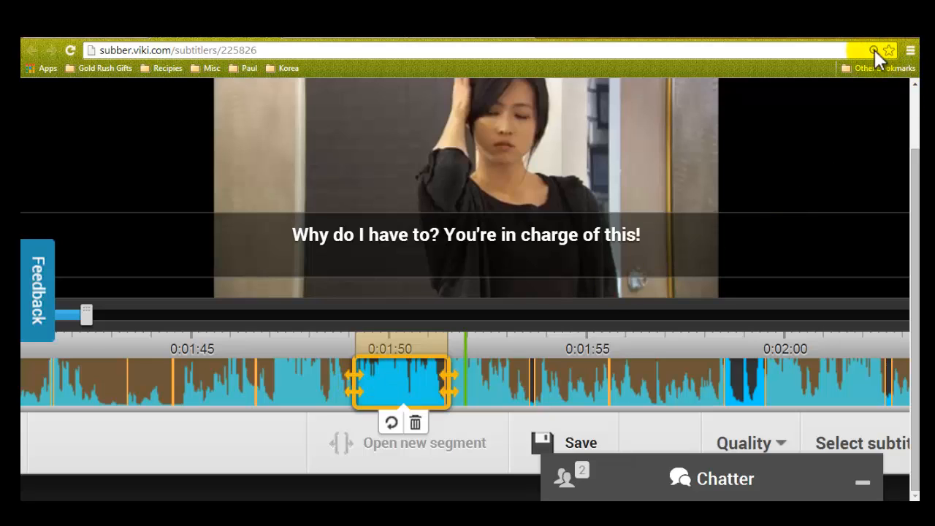
left_click(842, 93)
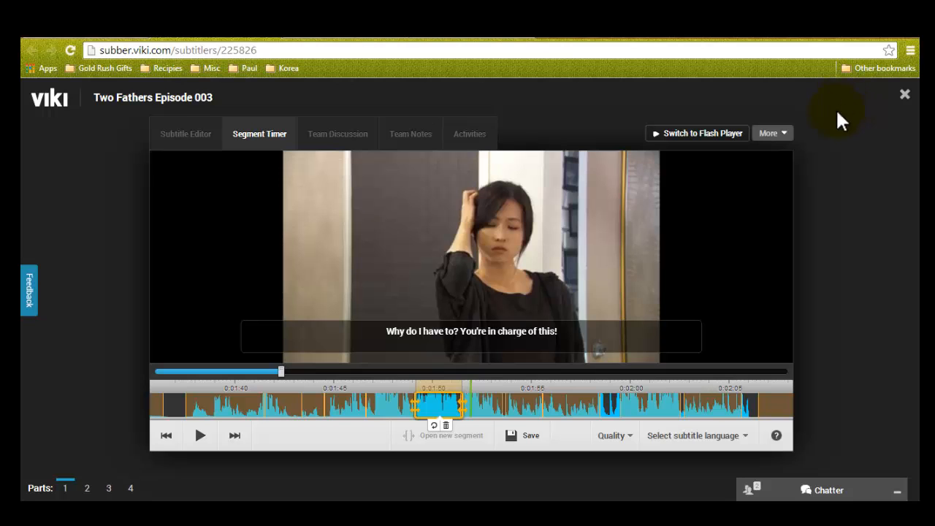